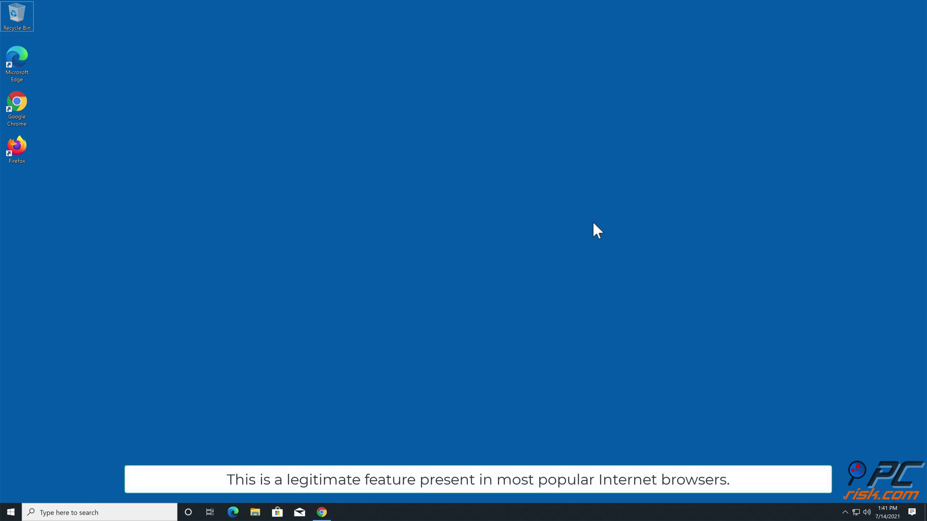
Let the boustahe.com page show notifications in Chrome, then close the Chrome window
left_click(321, 512)
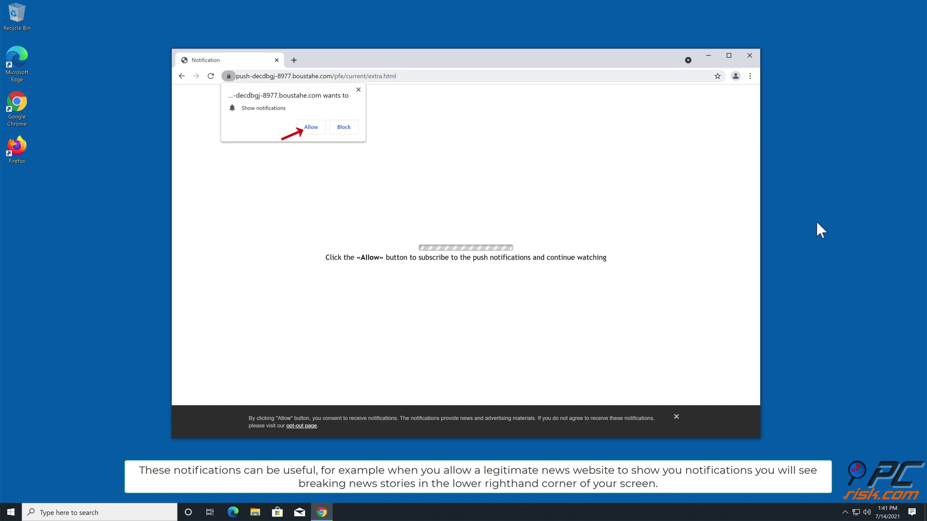
left_click(311, 128)
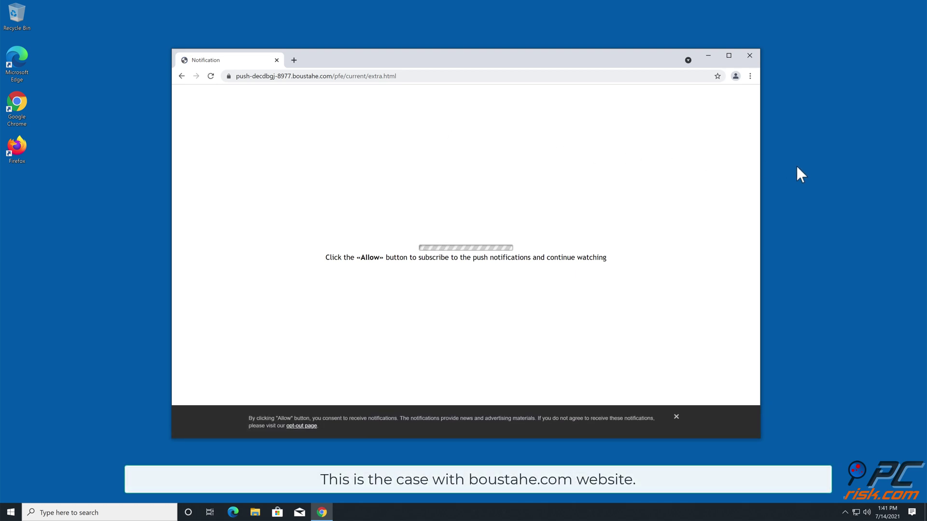
left_click(749, 56)
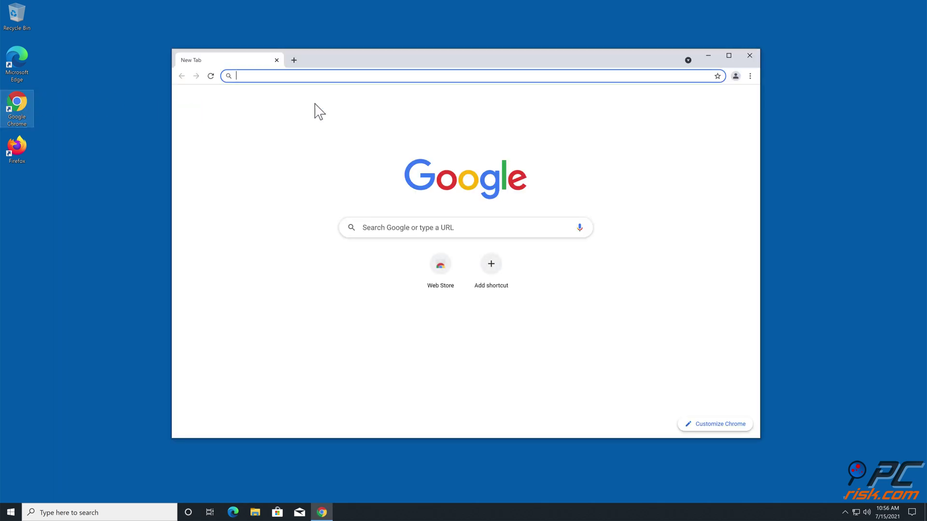
type("www.com")
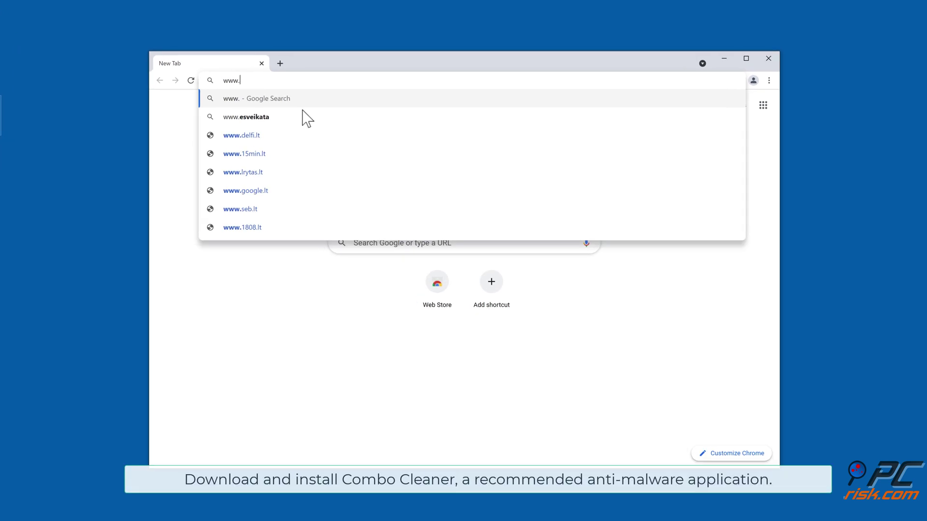
type("bocleaner")
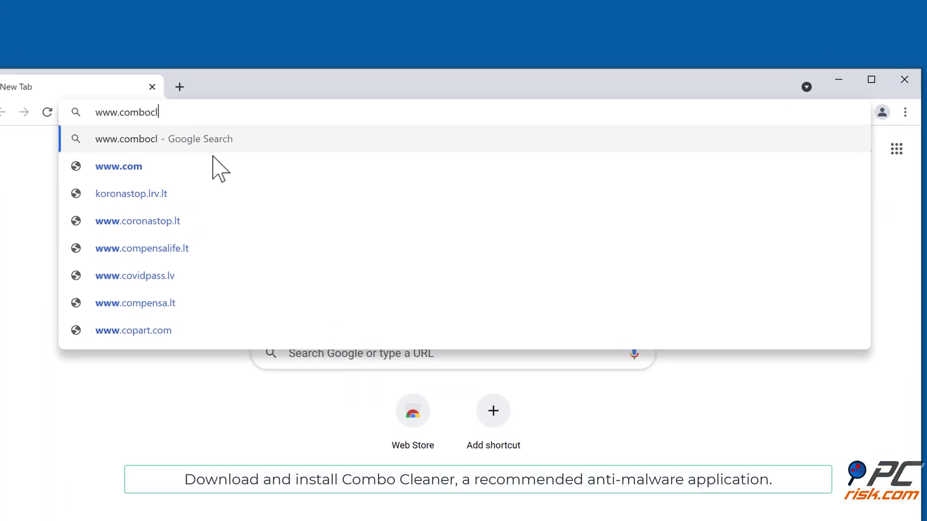
type(".com")
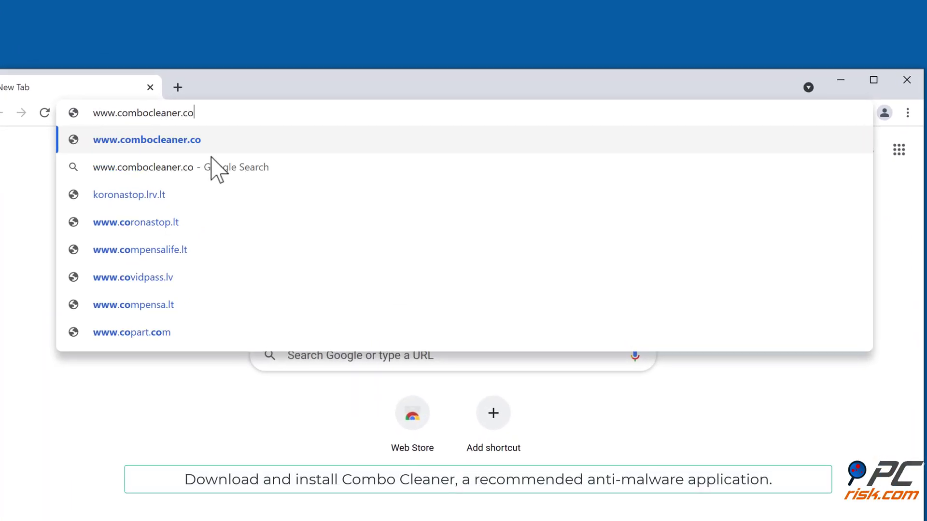
key("Return")
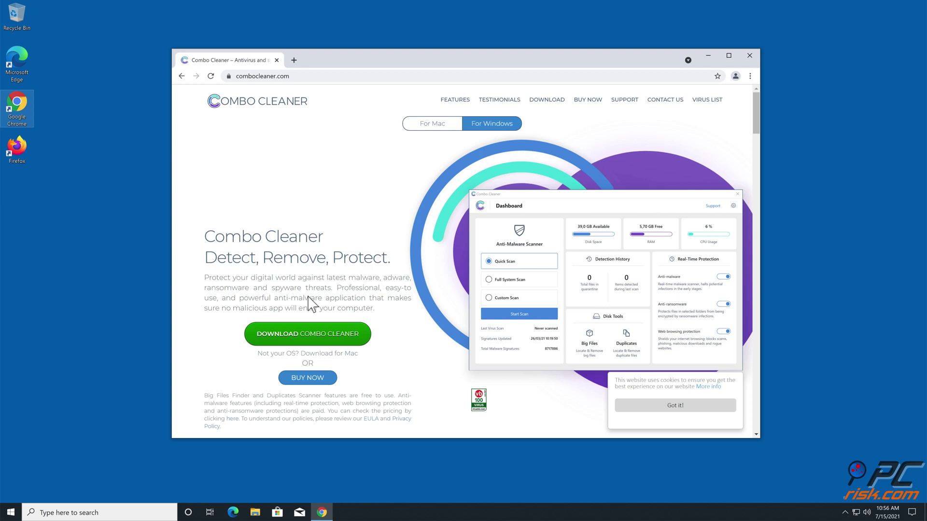
left_click(309, 340)
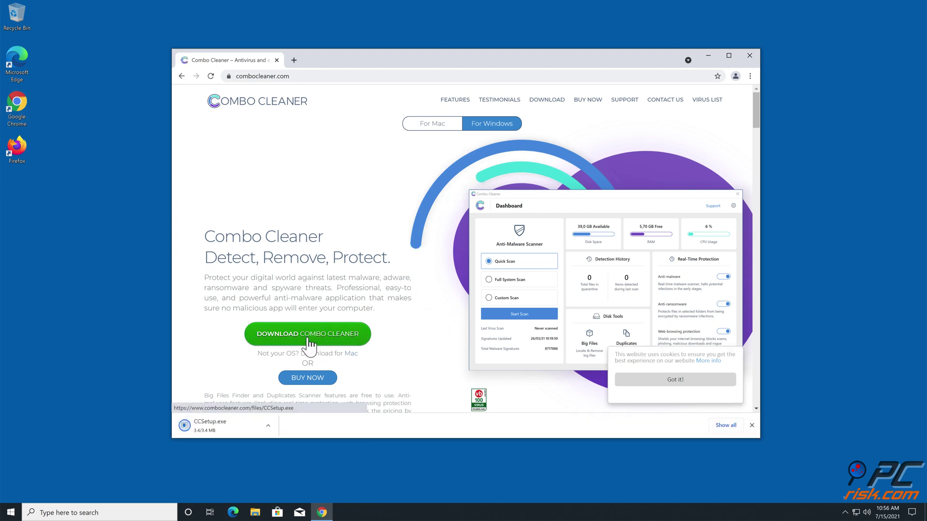
left_click(249, 427)
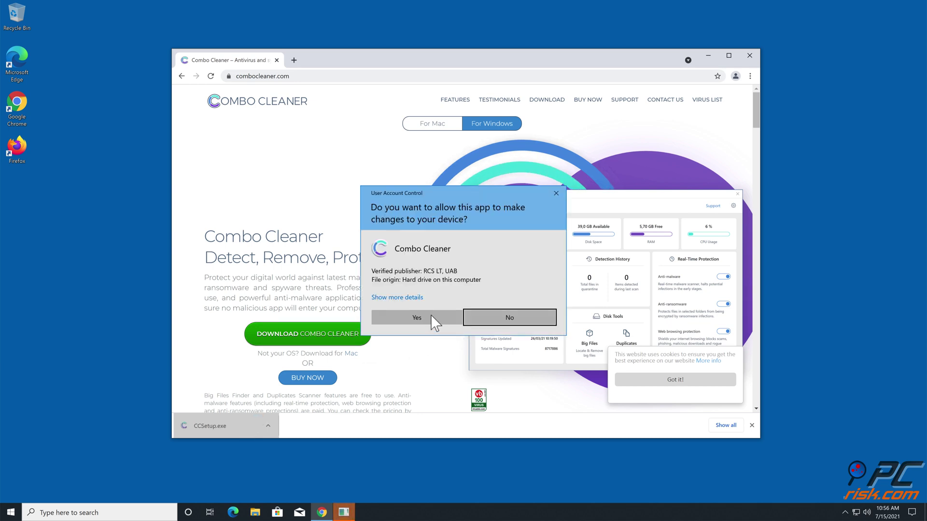
Approve User Account Control and take the InstallShield wizard through Next to Finish
left_click(431, 314)
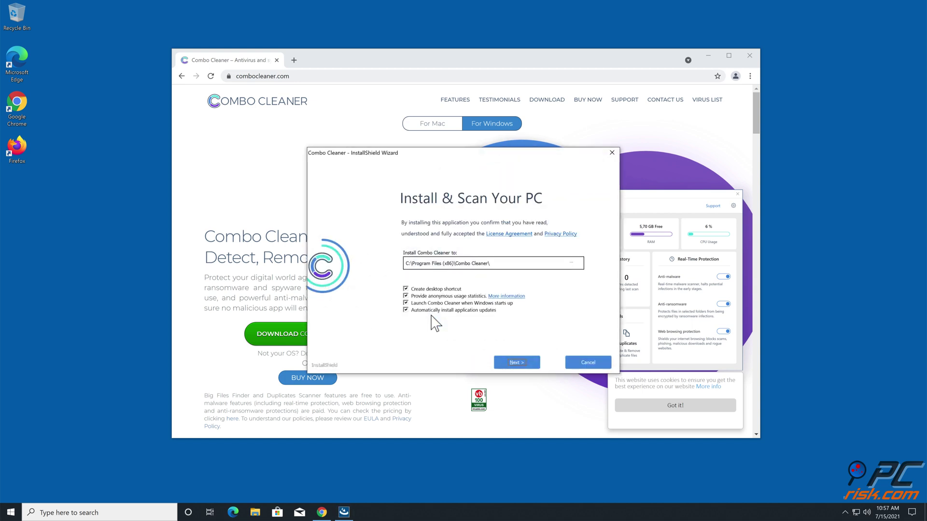
left_click(502, 368)
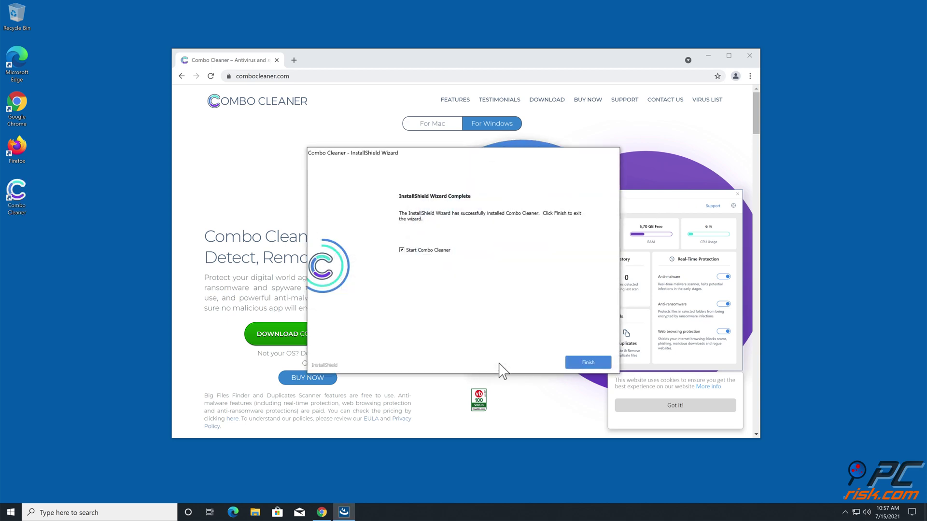
left_click(579, 363)
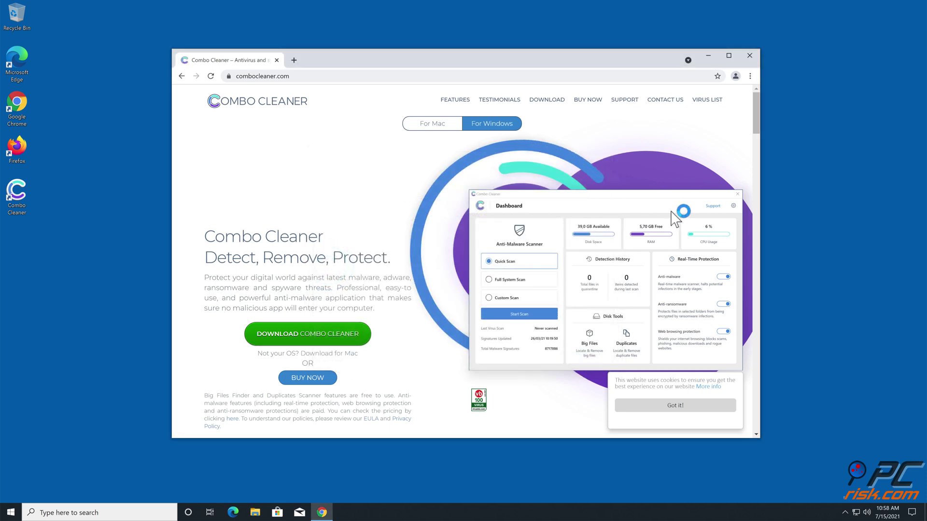
Close Chrome, run a Combo Cleaner scan, and quarantine the push-decdbgj-8977.boustahe.com Ads threat
left_click(749, 56)
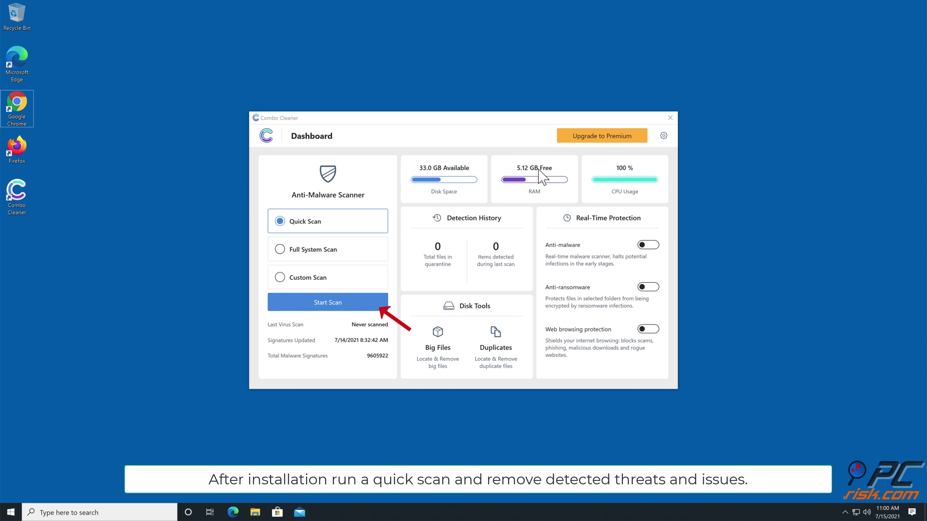
left_click(339, 299)
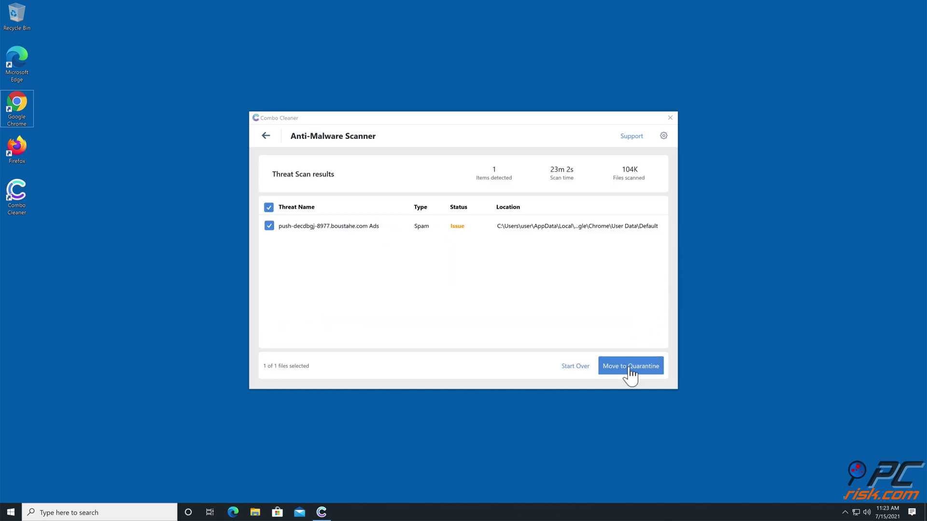
left_click(631, 372)
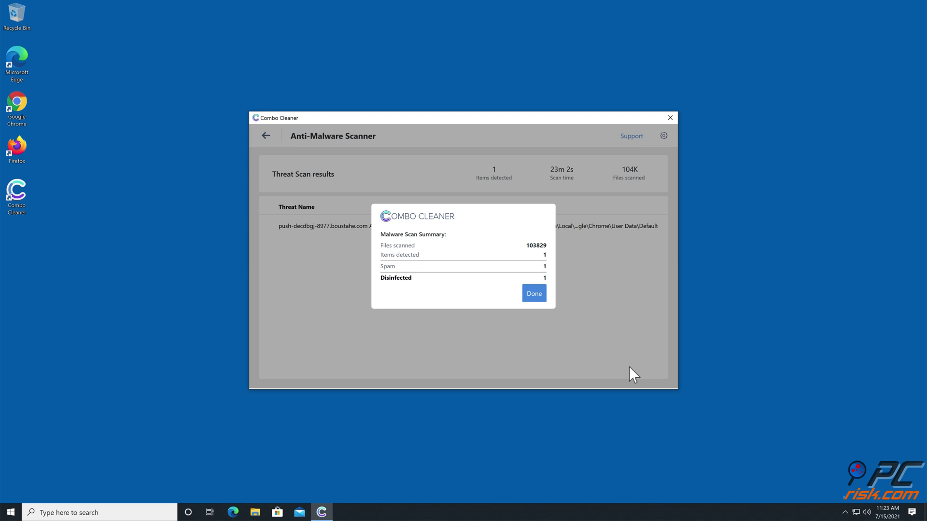
left_click(539, 296)
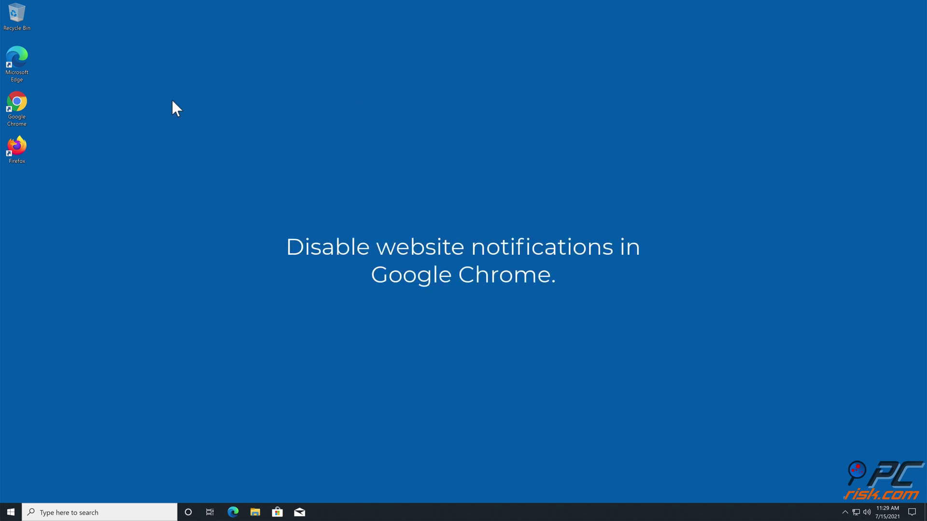
Launch Chrome from the desktop icon and go to Settings through the three-dot menu
double_click(22, 103)
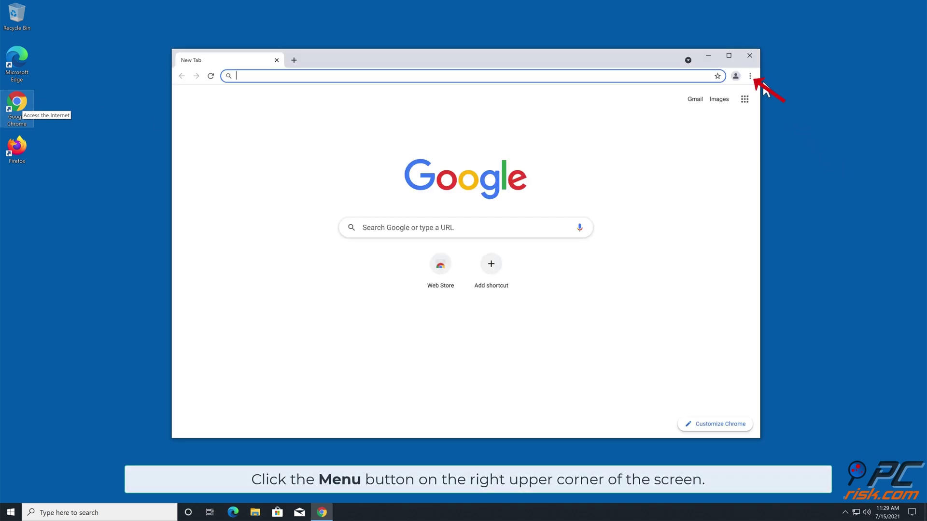
left_click(751, 77)
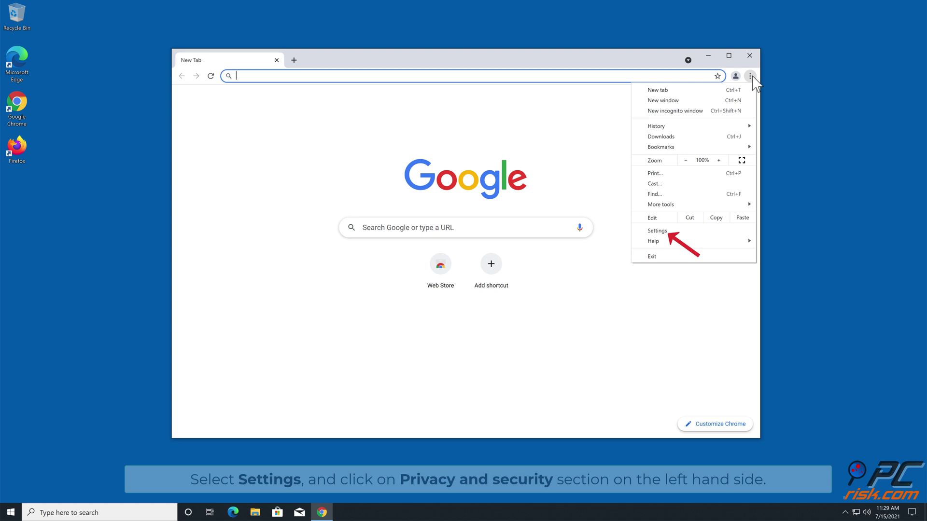
left_click(666, 233)
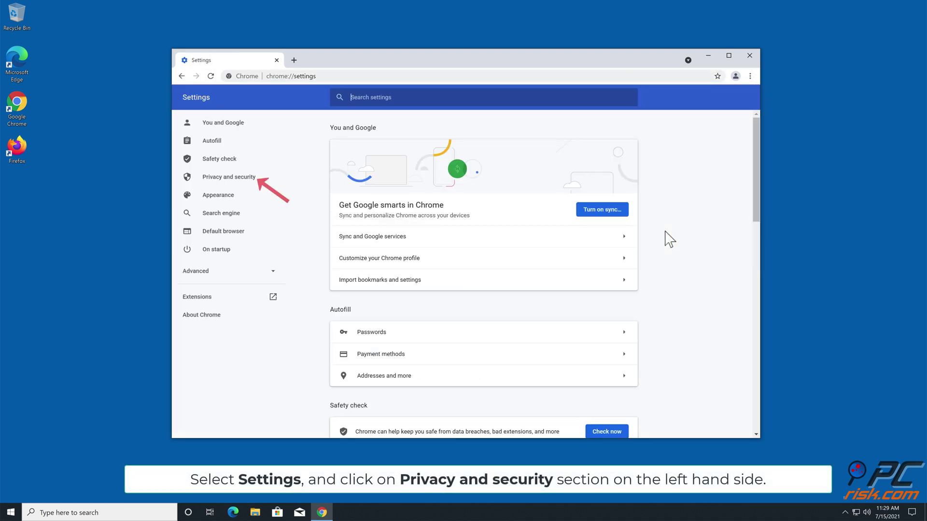
Go to Privacy and security > Site Settings > Notifications in Chrome settings
left_click(244, 178)
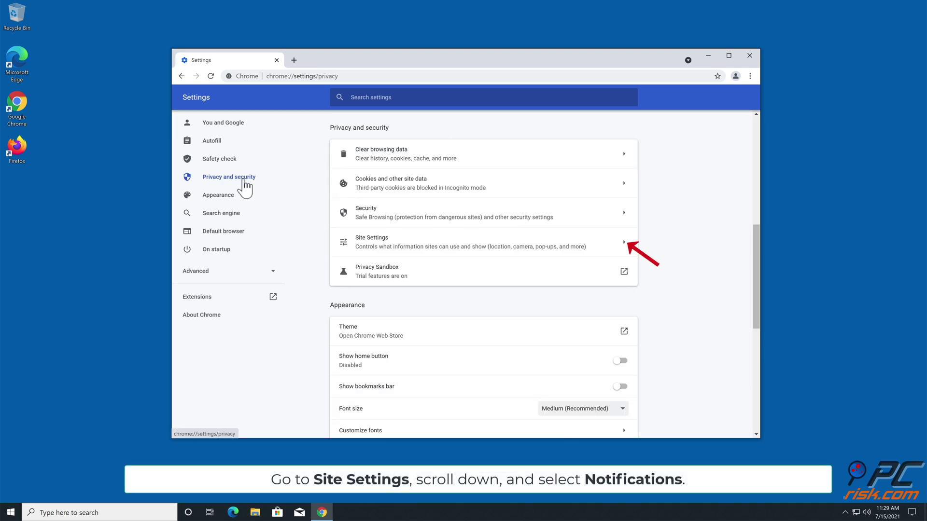
left_click(626, 247)
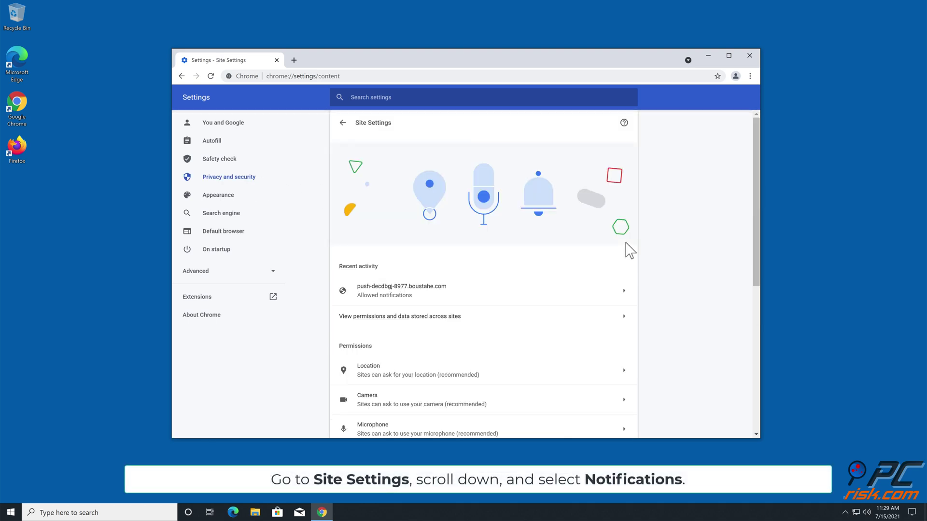
left_click_drag(756, 222, 753, 300)
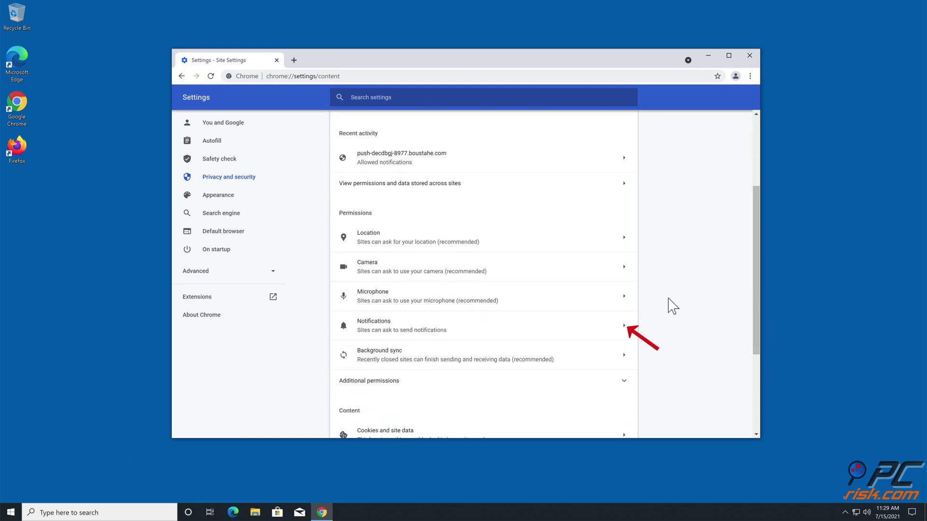
left_click(626, 330)
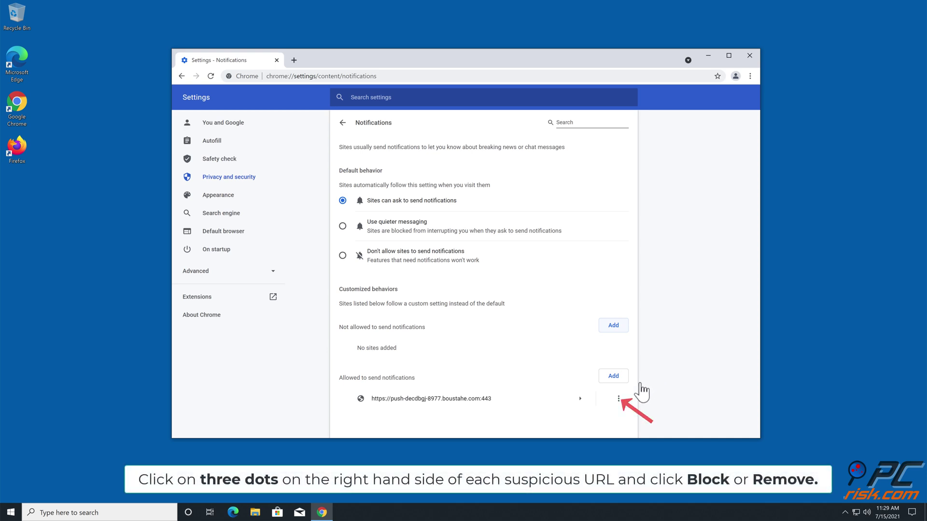
Remove boustahe.com from the allowed notification sites, close Chrome, and launch Safari
left_click(619, 399)
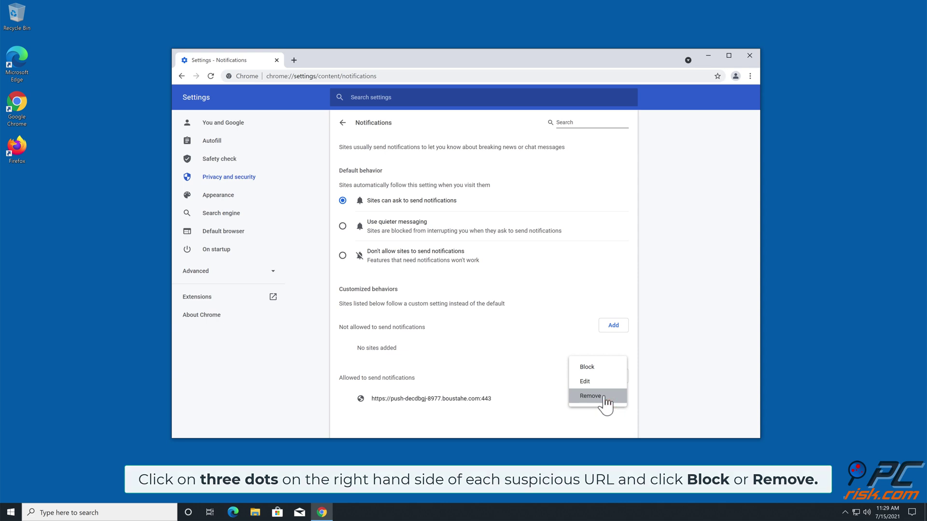
left_click(604, 397)
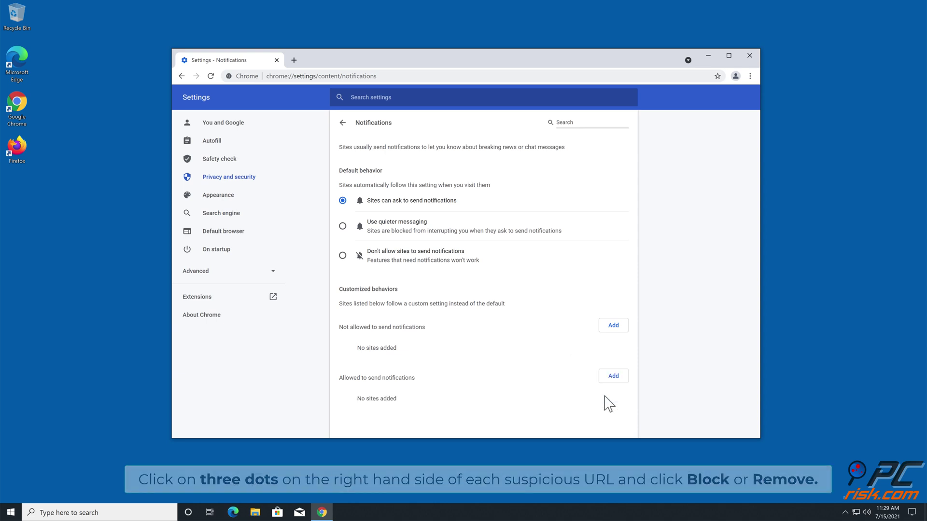
left_click(750, 55)
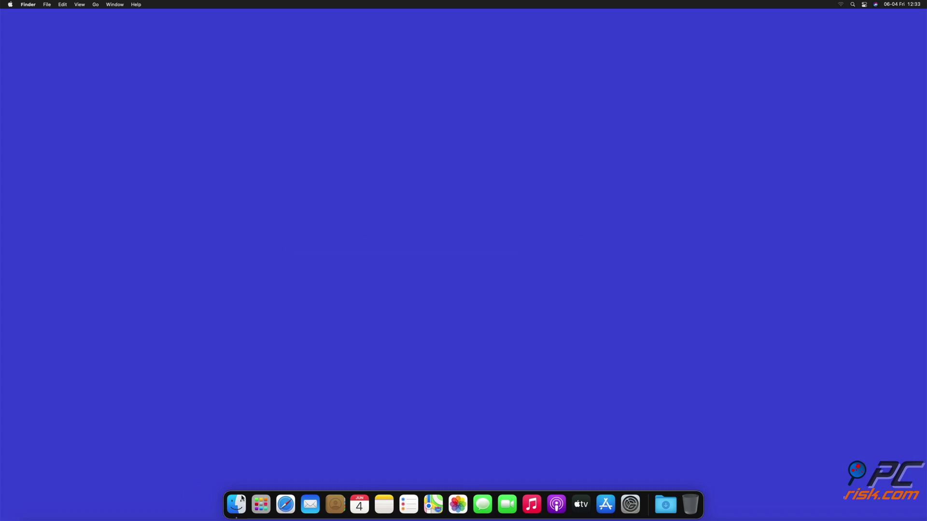
left_click(285, 505)
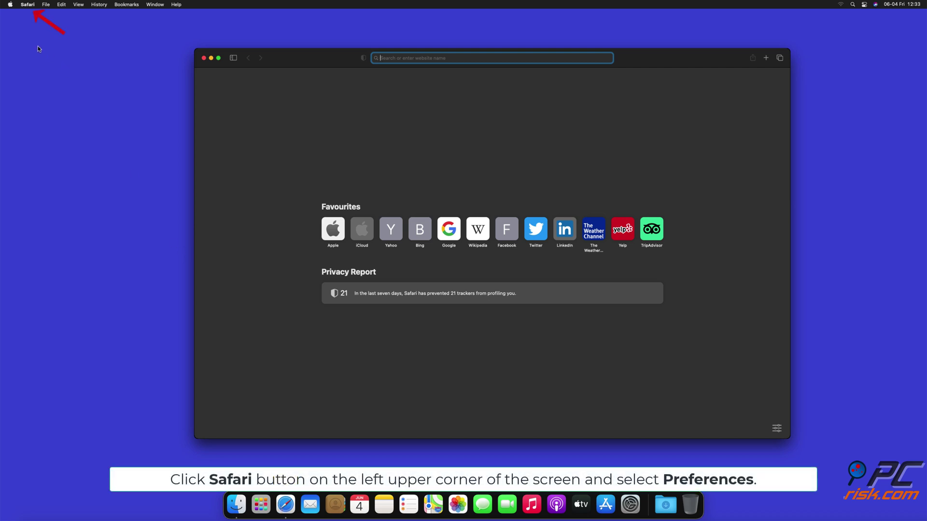
In Safari Preferences, show the Websites tab's Notifications list of allowed sites
left_click(28, 5)
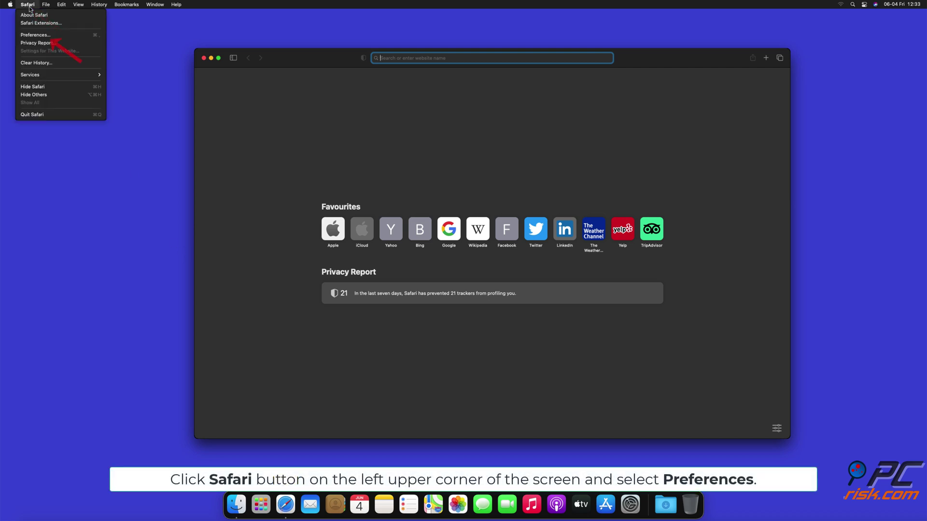
left_click(46, 35)
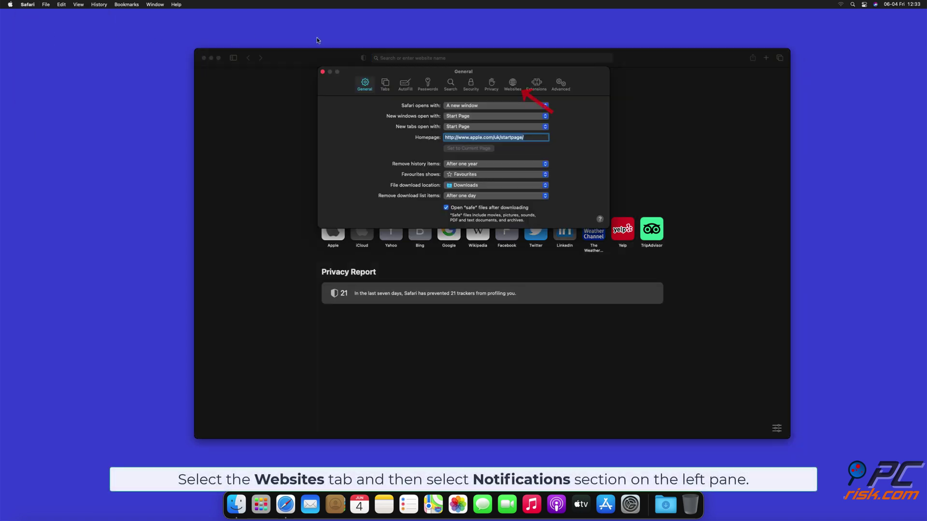
left_click(511, 85)
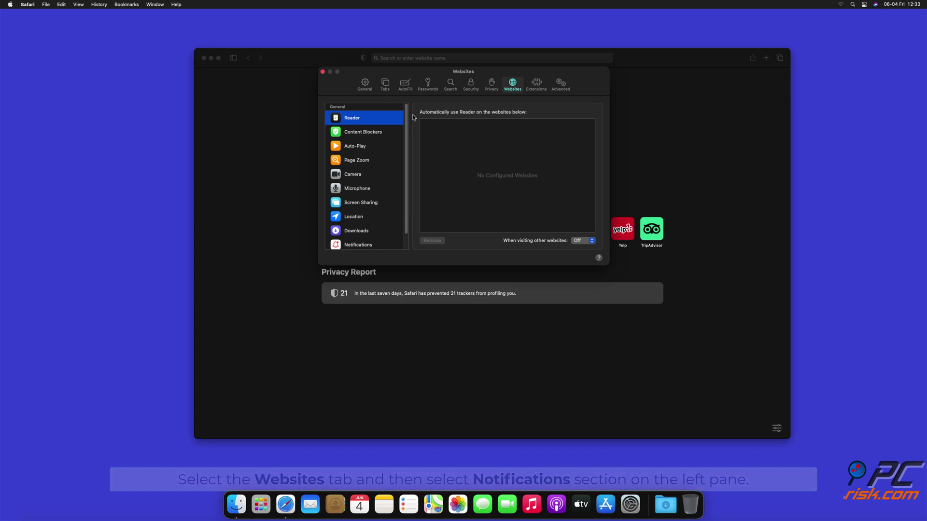
scroll(406, 145, "down", 2)
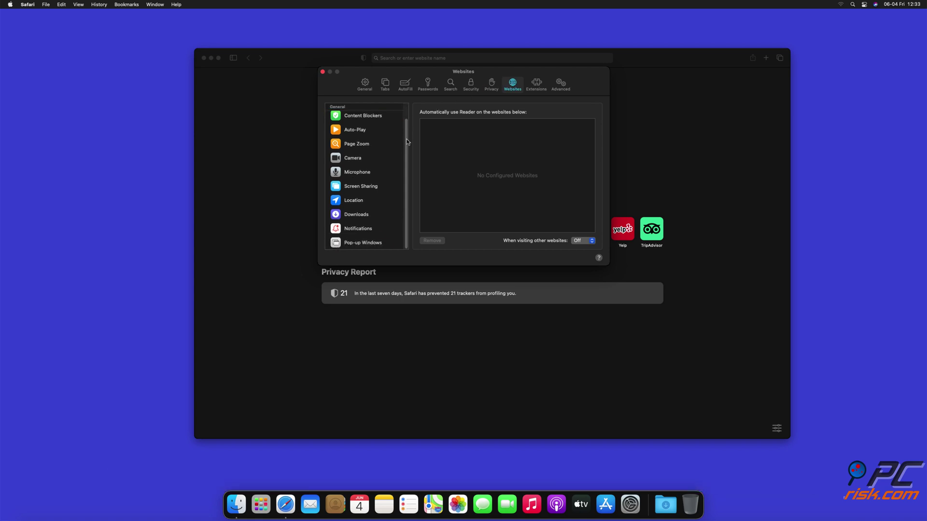
left_click(358, 229)
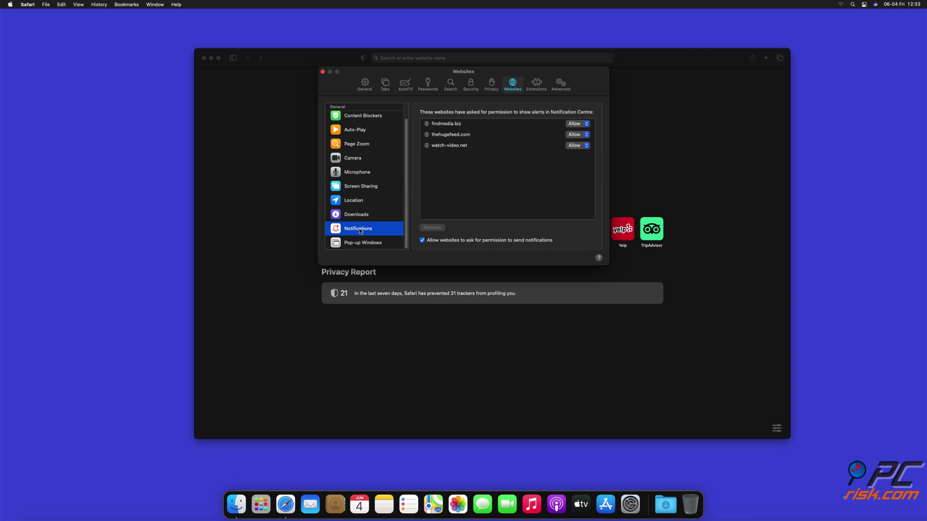
Set findmedia.biz, thehugefeed.com and watch-video.net to Deny, then close Preferences
left_click(586, 124)
left_click(581, 134)
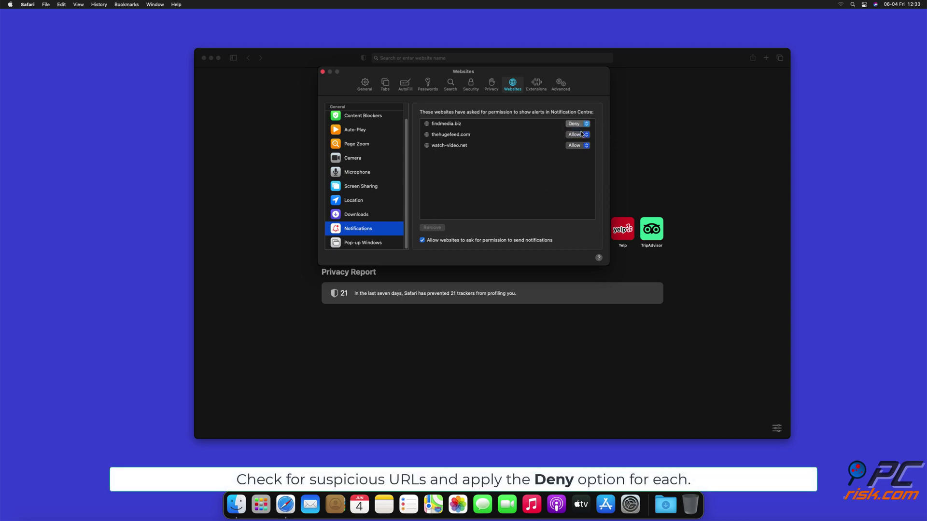
left_click(583, 135)
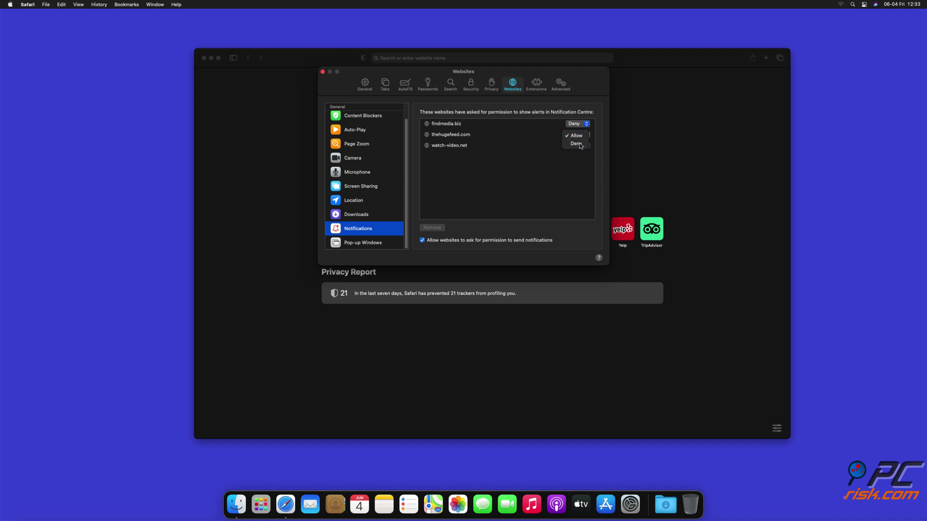
left_click(580, 144)
left_click(580, 146)
left_click(322, 72)
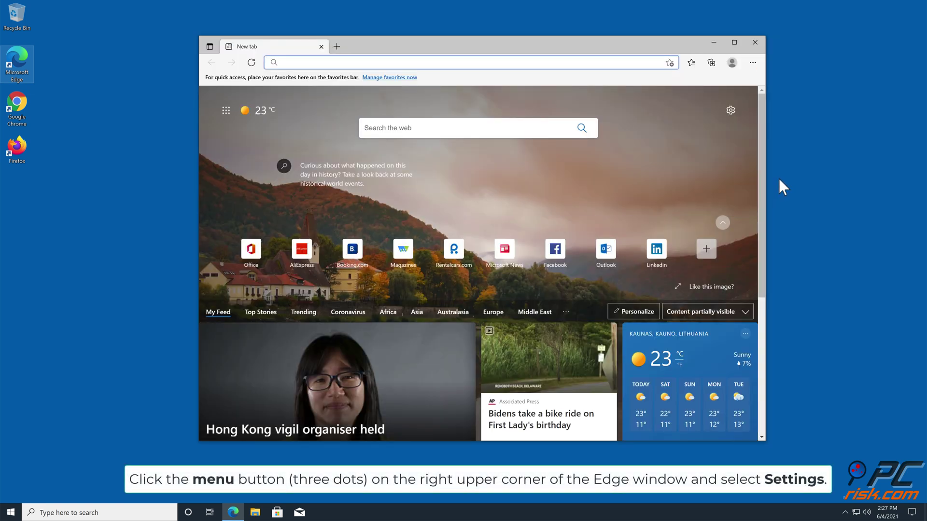
Go to Edge Settings > Cookies and site permissions and scroll to Notifications
left_click(754, 64)
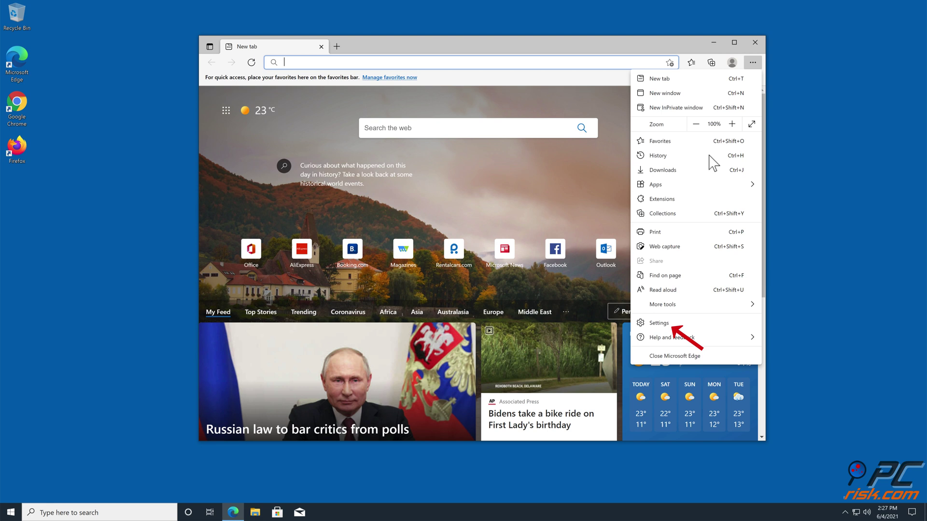
left_click(668, 323)
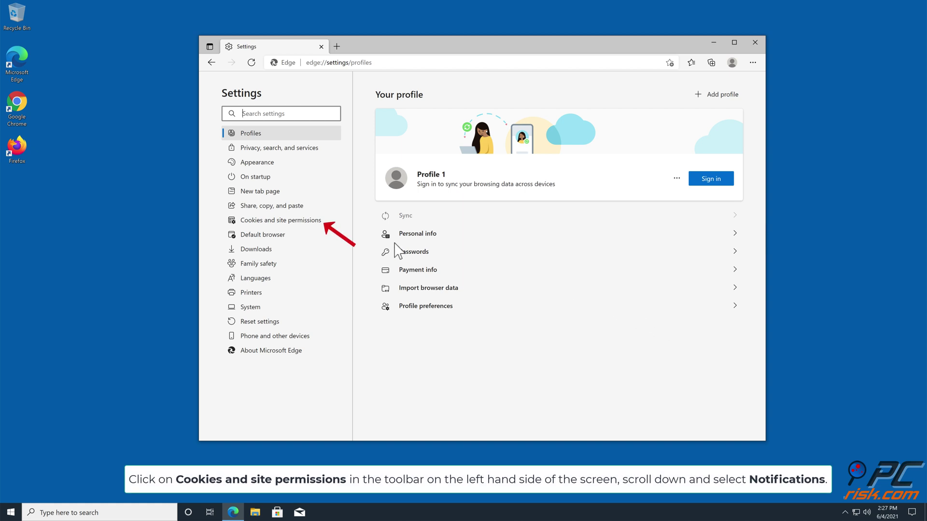
left_click(301, 221)
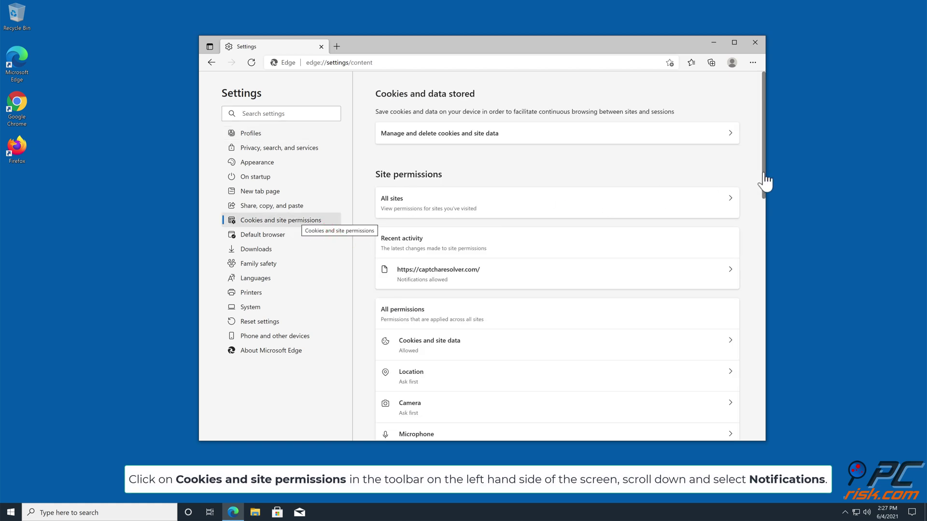
left_click_drag(762, 180, 762, 253)
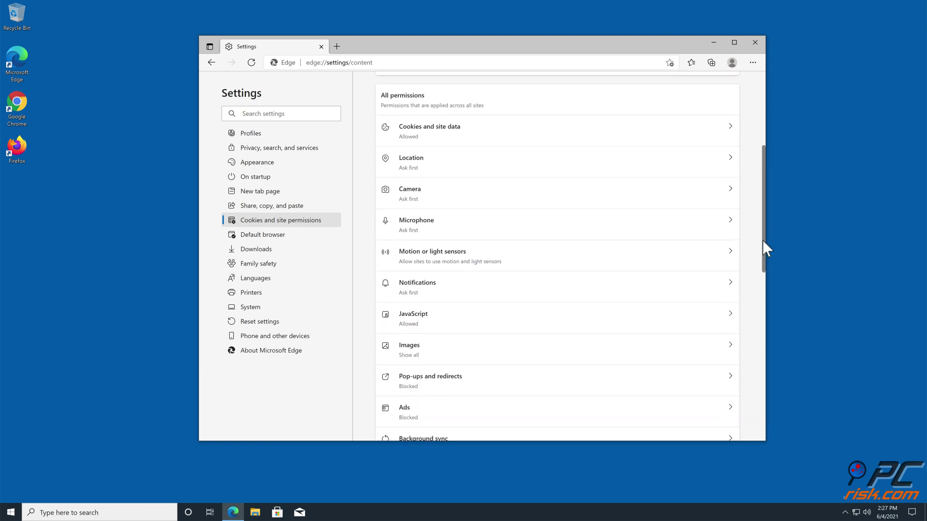
Under Notifications, remove the captcharesolver.com:443 entry from the Allow list
left_click(730, 283)
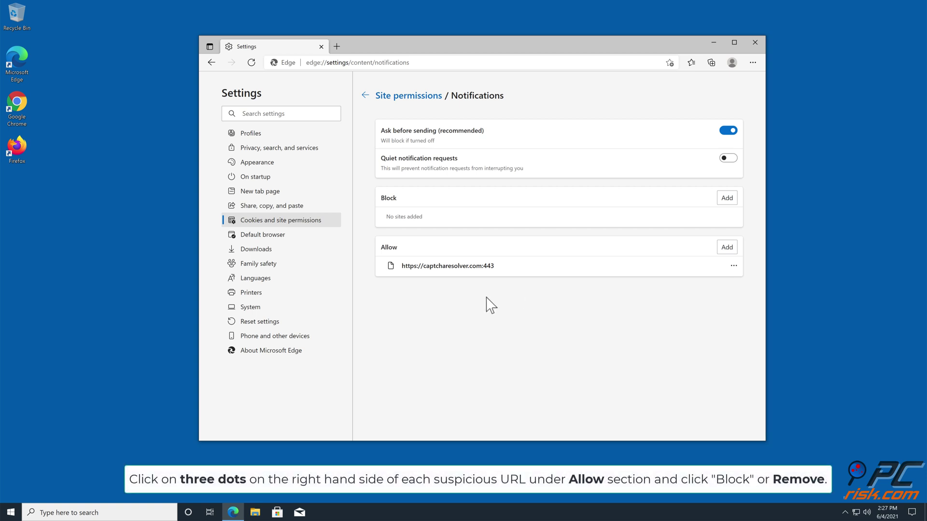
left_click(733, 267)
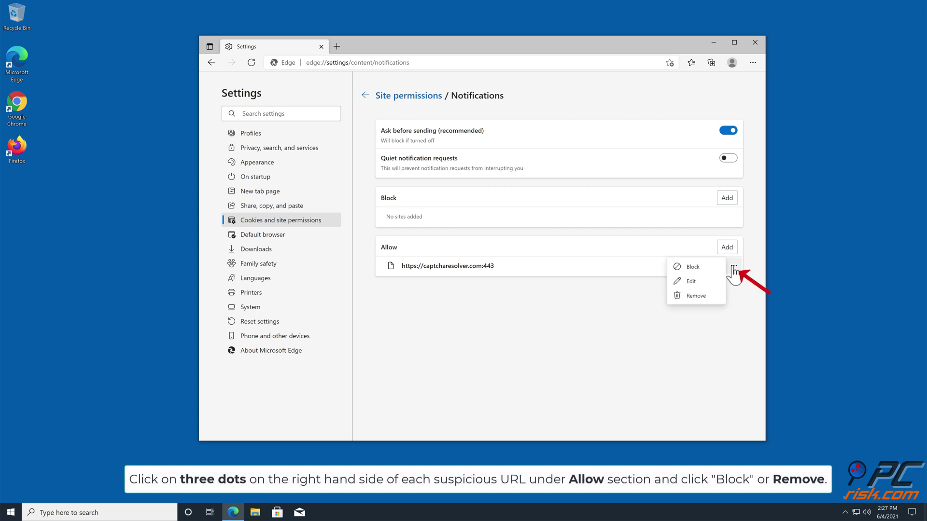
left_click(701, 296)
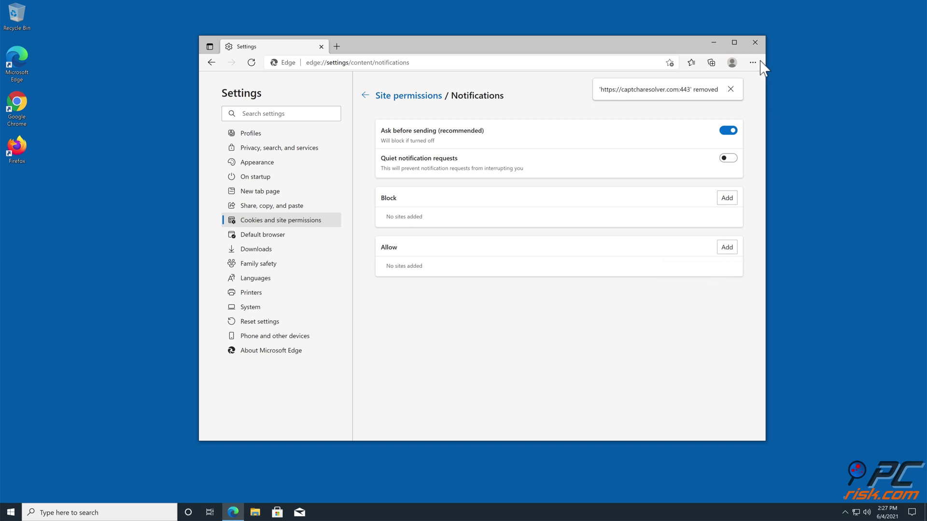
Close Edge, launch Firefox and go to Settings > Privacy & Security, scrolled down to Permissions
left_click(755, 43)
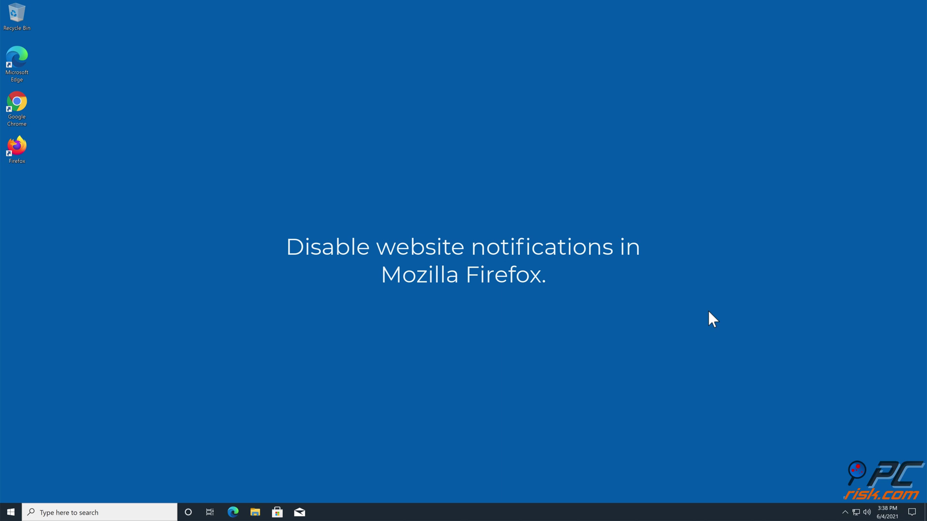
double_click(24, 148)
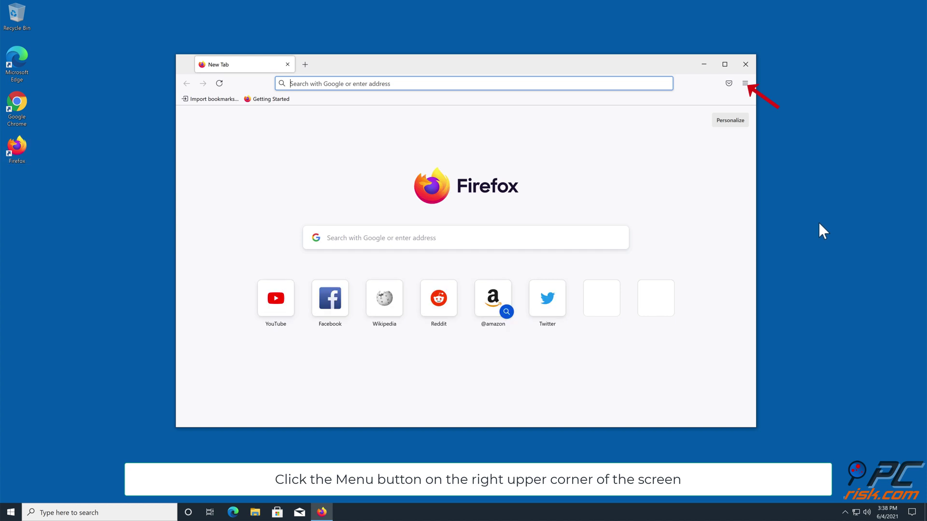
left_click(747, 86)
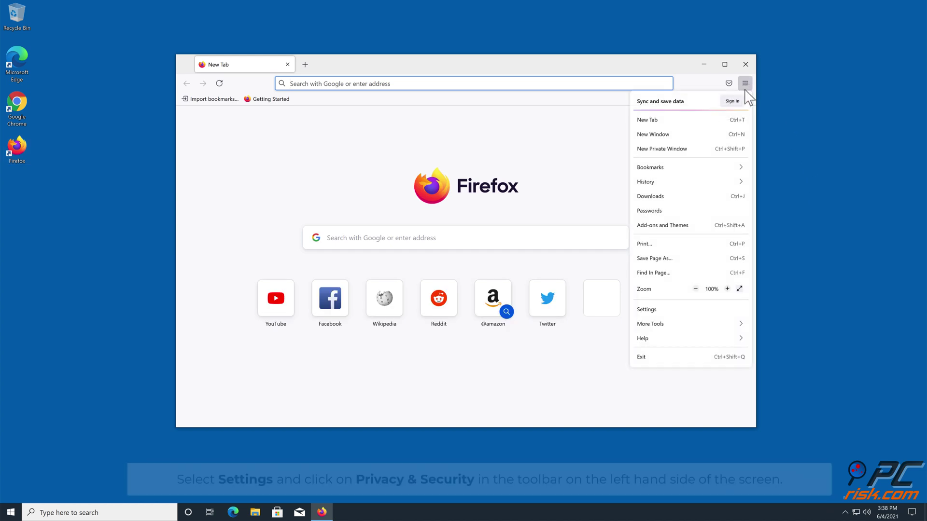
left_click(647, 310)
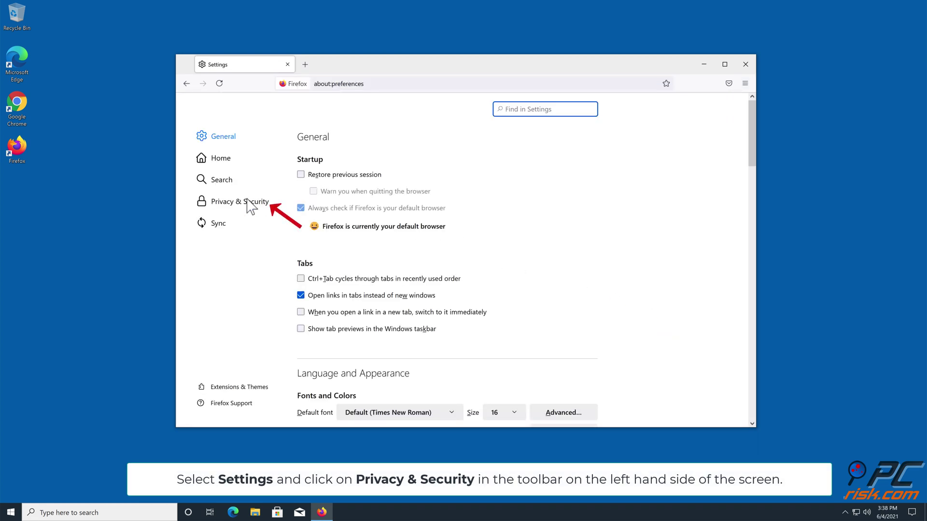
left_click(222, 202)
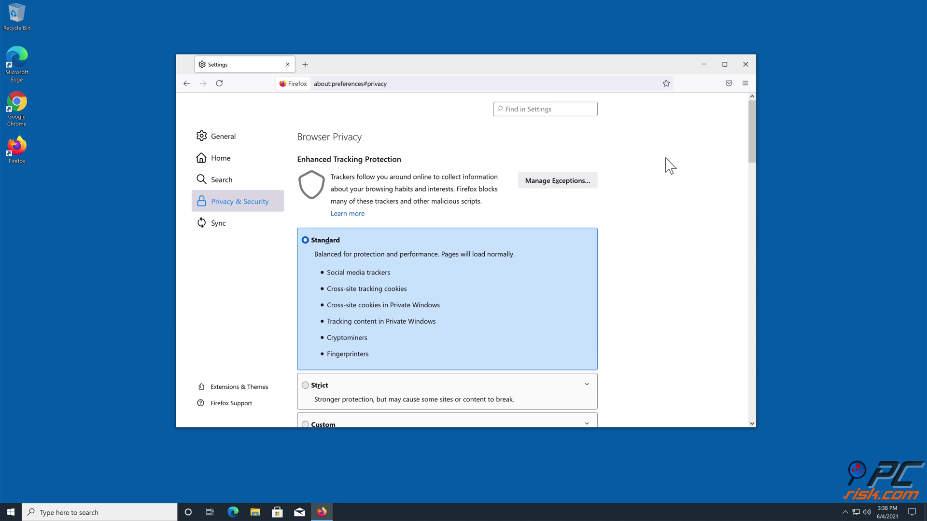
left_click_drag(752, 121, 738, 296)
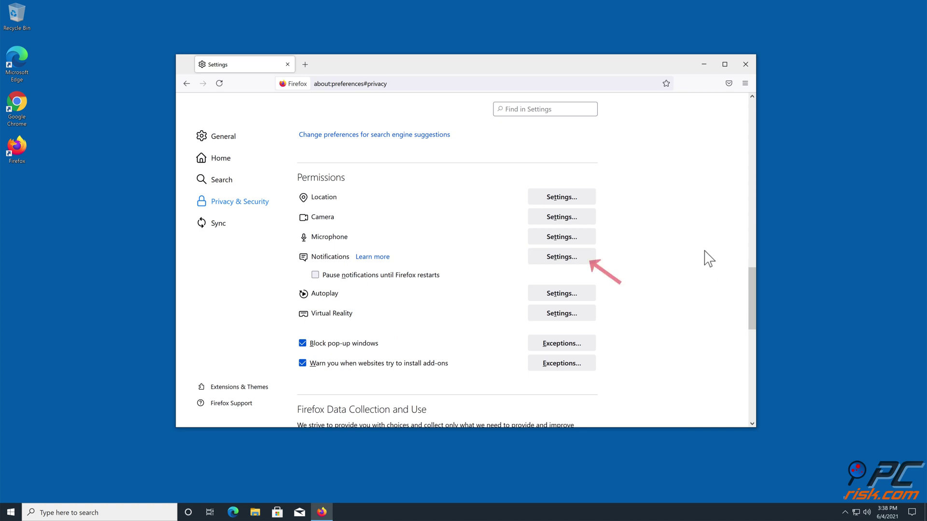
Set h.captcharesolver.com's notification permission to Block, save the change, and close Firefox
left_click(554, 258)
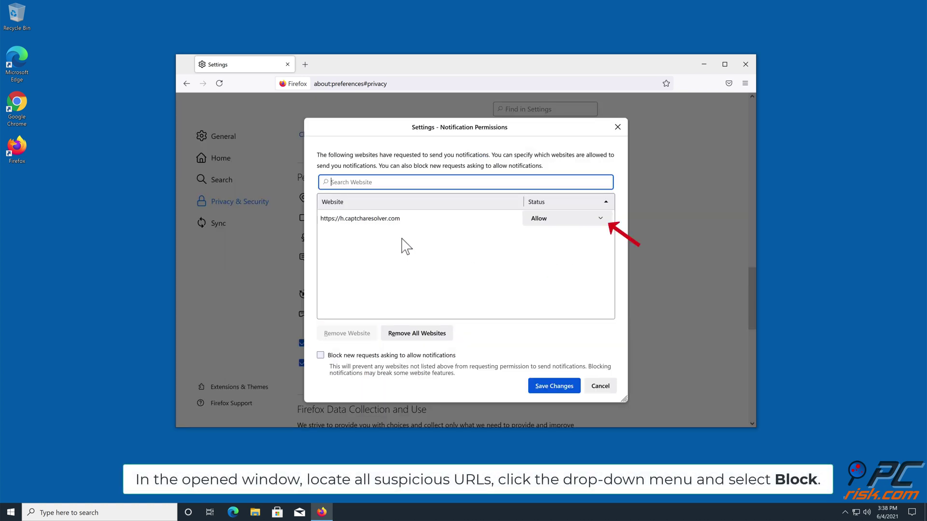
left_click(601, 218)
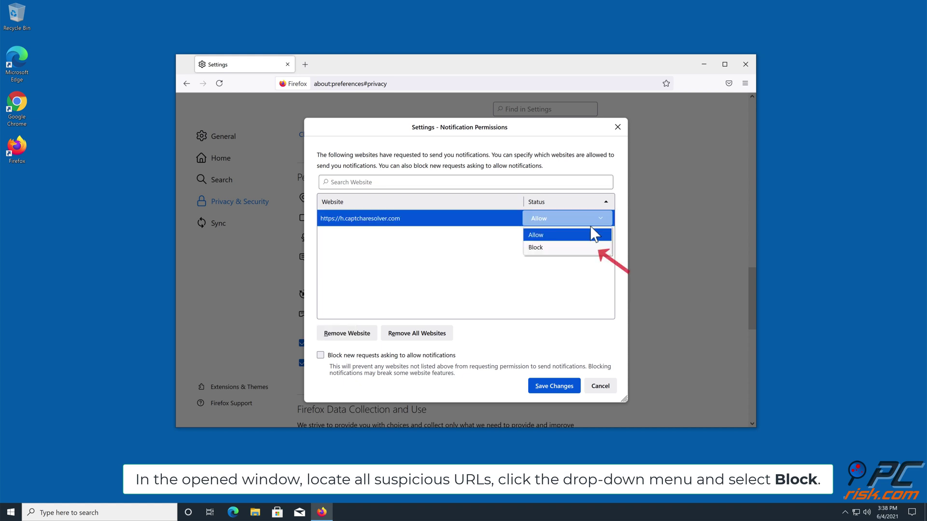
left_click(553, 248)
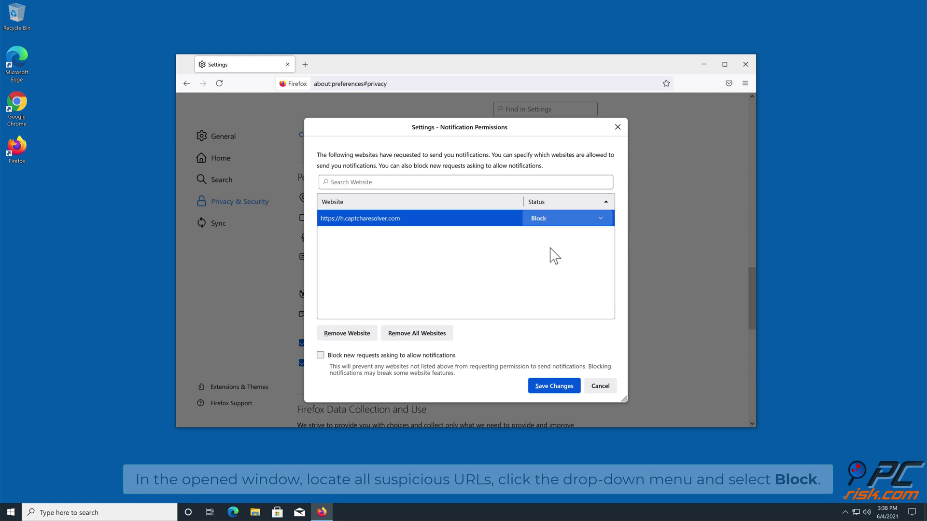
left_click(552, 386)
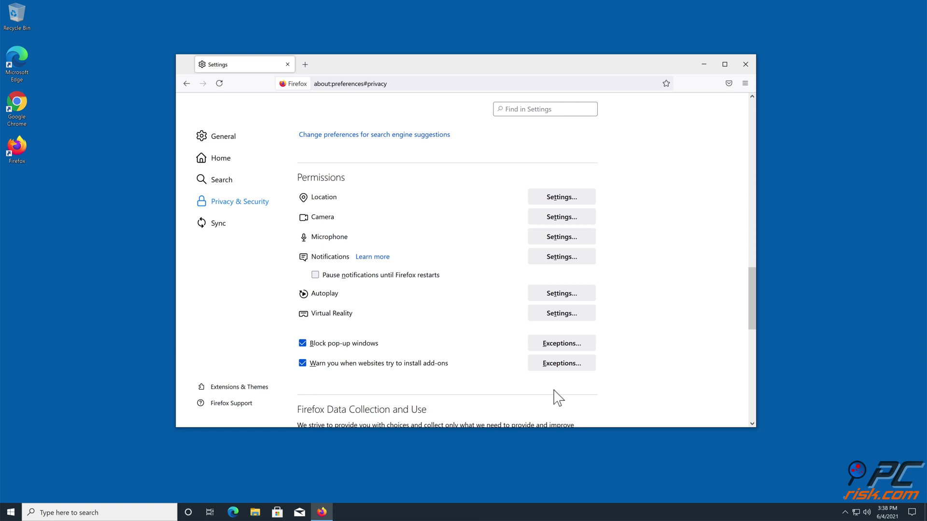
left_click(745, 67)
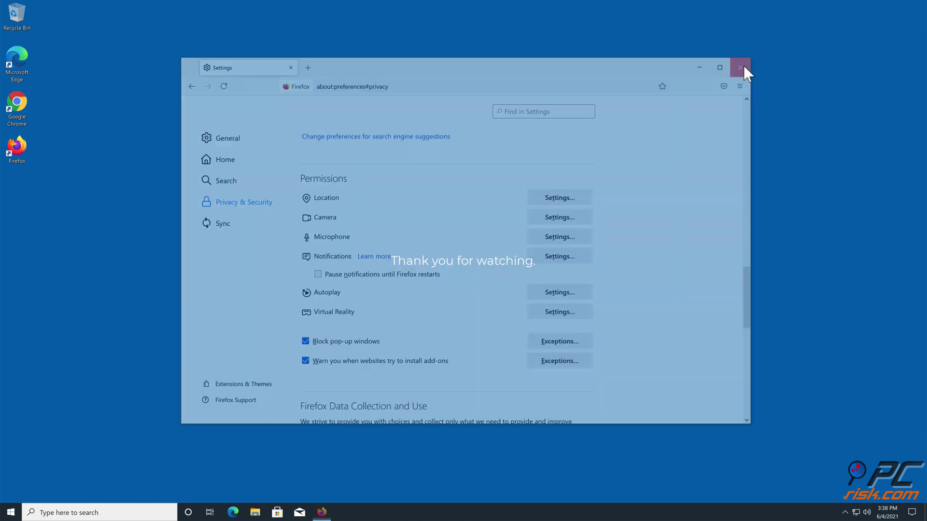